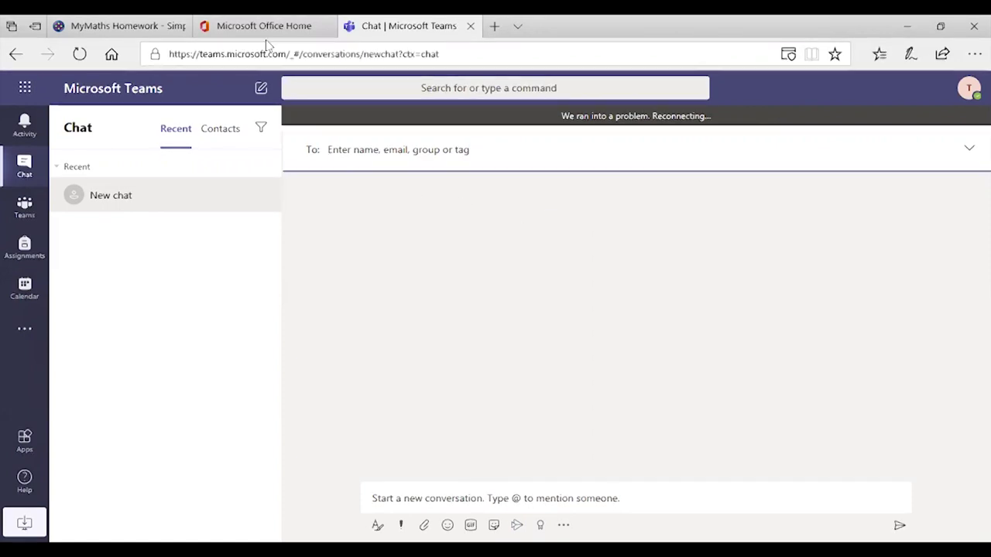
Step: Go to the Office 365 home page browser tab
{"action": "mouse_move", "coordinate": [266, 39]}
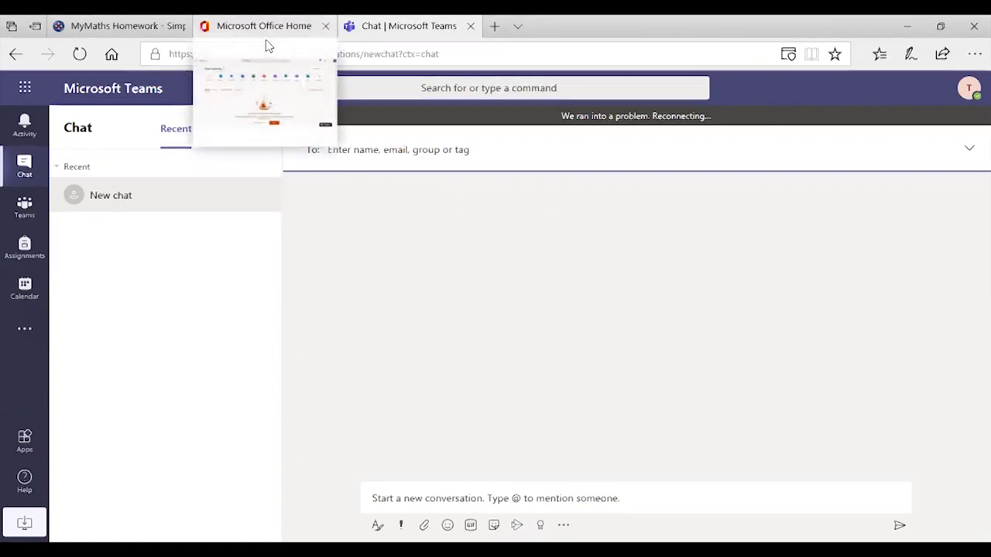
Step: Visit the Office 365 home page tab, then return to the Teams chat tab
{"action": "left_click", "coordinate": [265, 40]}
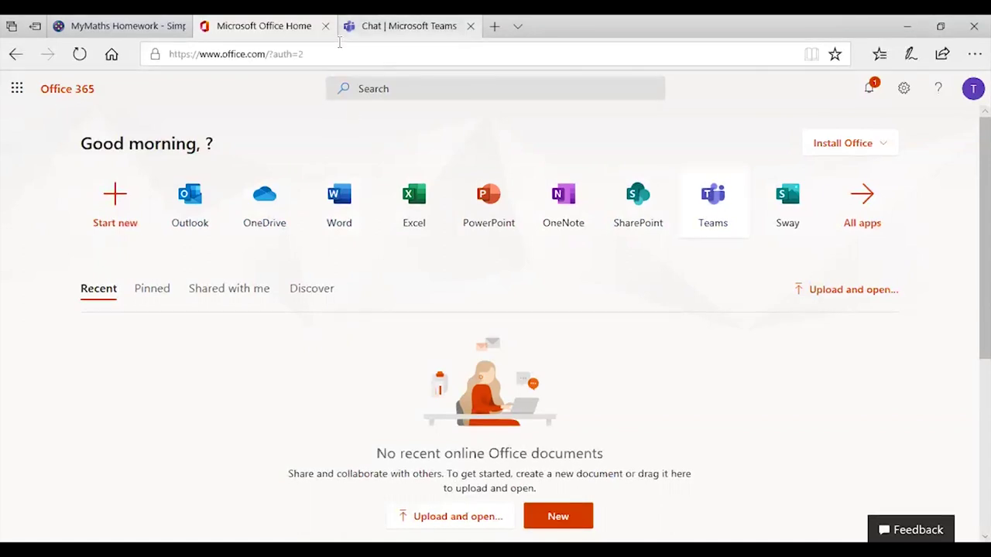
{"action": "left_click", "coordinate": [372, 26]}
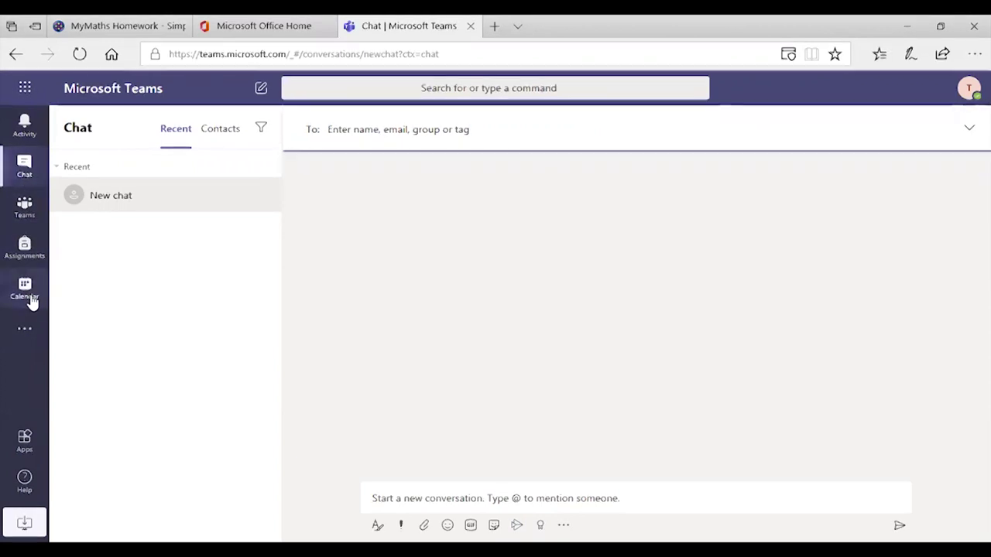
{"action": "left_click", "coordinate": [31, 223]}
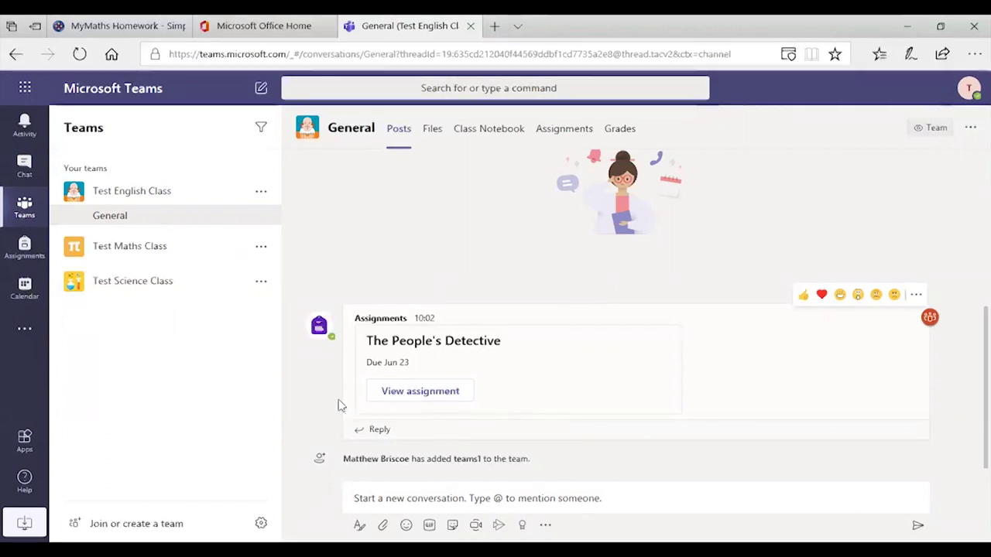
Step: Browse the Maths and Science channels, then open The People's Detective assignment in Test English Class
{"action": "left_click", "coordinate": [115, 257]}
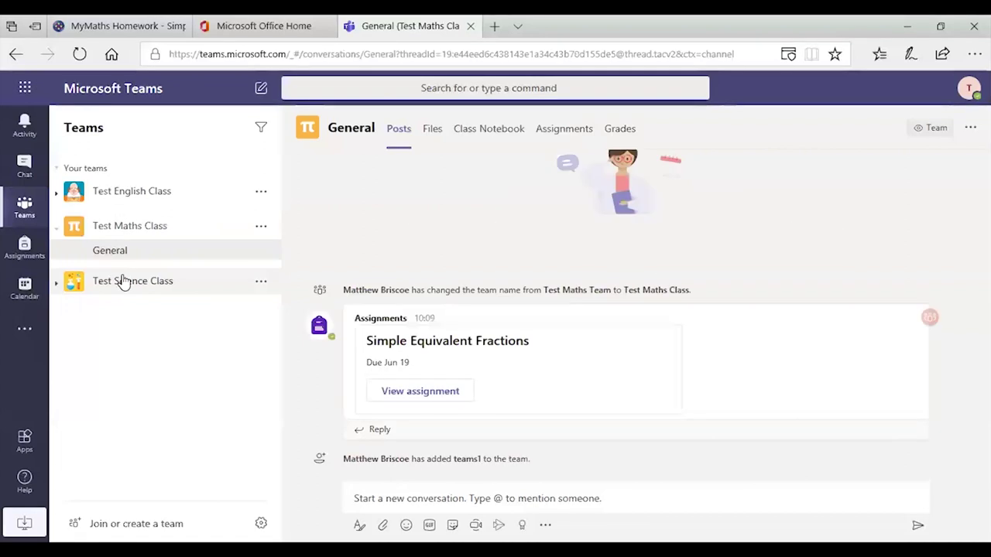
{"action": "left_click", "coordinate": [123, 282]}
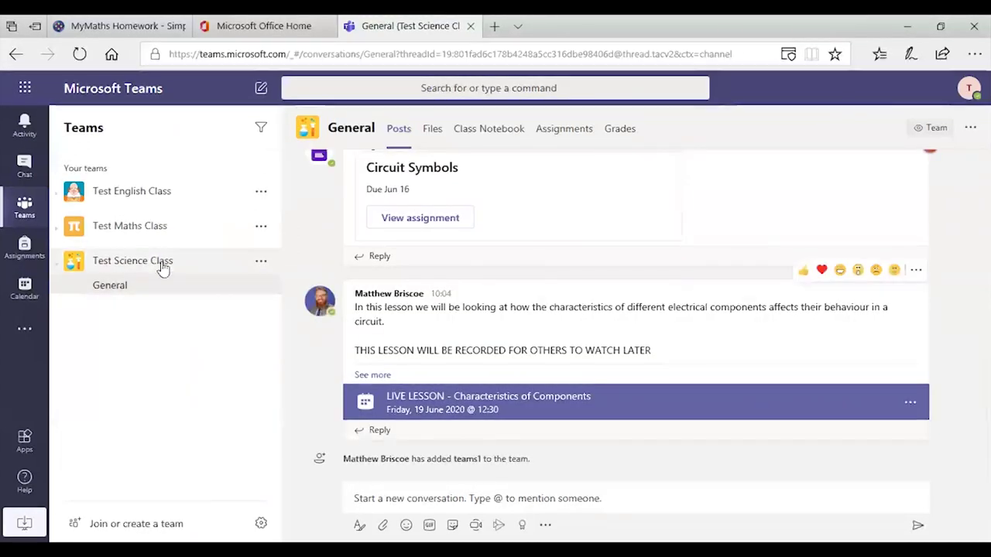
{"action": "left_click", "coordinate": [57, 263]}
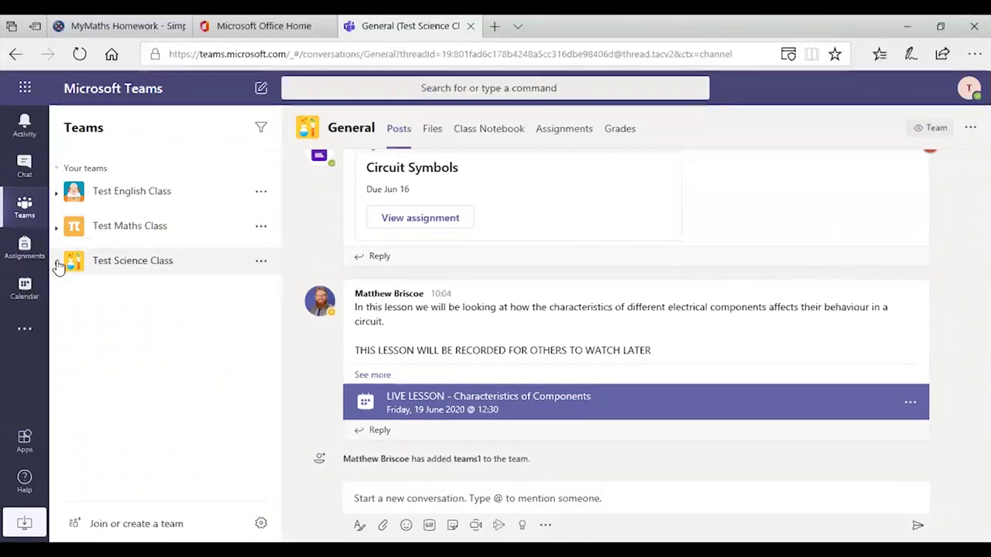
{"action": "left_click", "coordinate": [122, 203]}
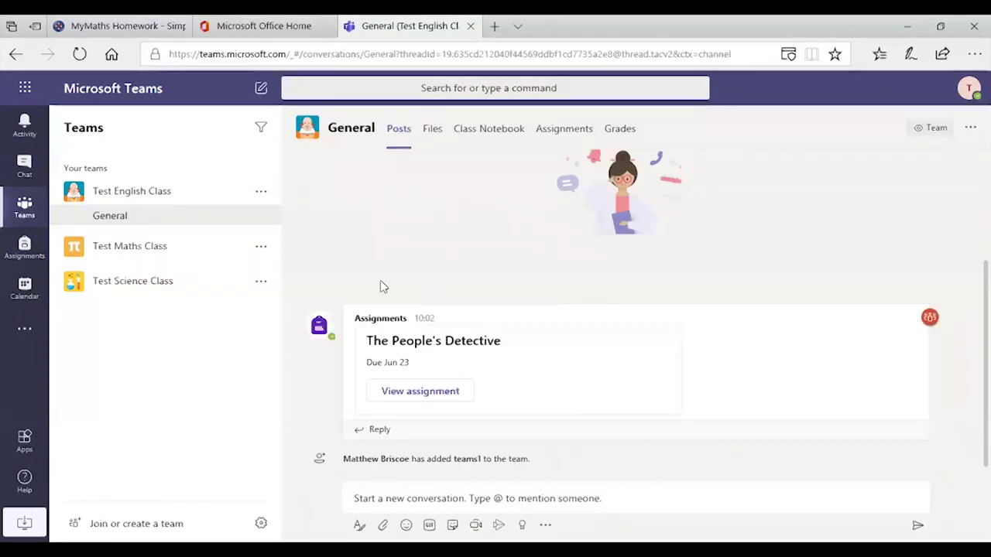
{"action": "left_click", "coordinate": [413, 392]}
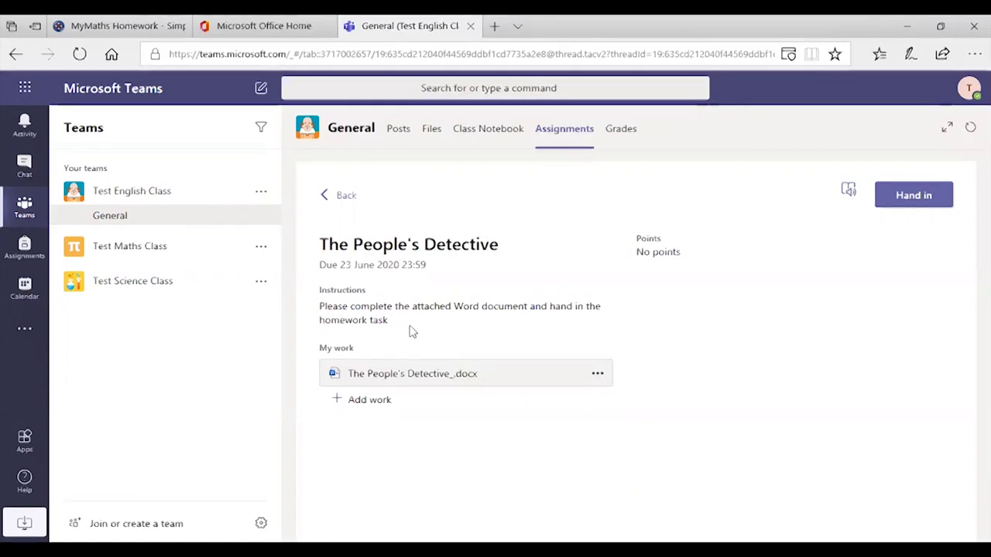
Step: Open The People's Detective_.docx and scroll through its worksheet questions
{"action": "left_click", "coordinate": [400, 378]}
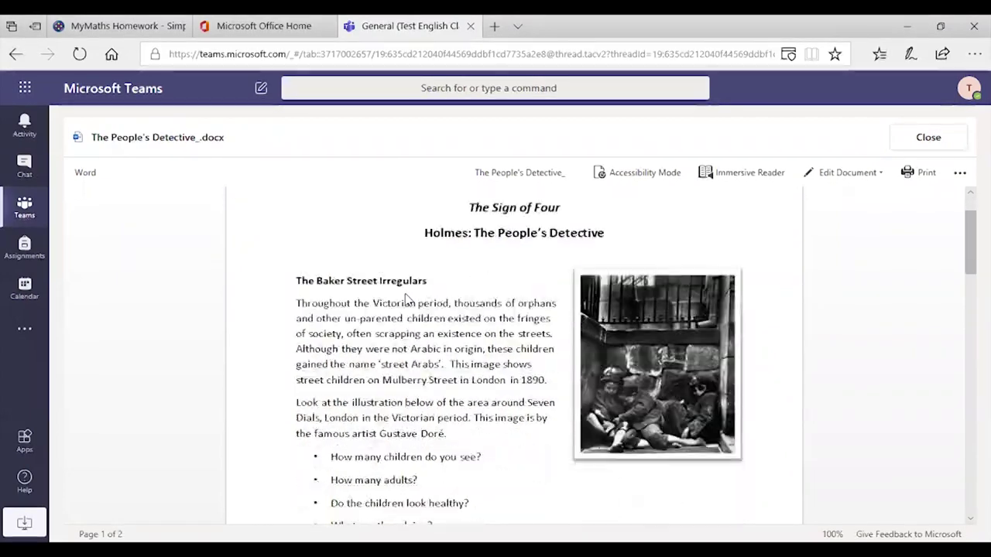
{"action": "scroll", "coordinate": [408, 302], "scroll_direction": "down", "scroll_amount": 3}
{"action": "scroll", "coordinate": [405, 300], "scroll_direction": "down", "scroll_amount": 8}
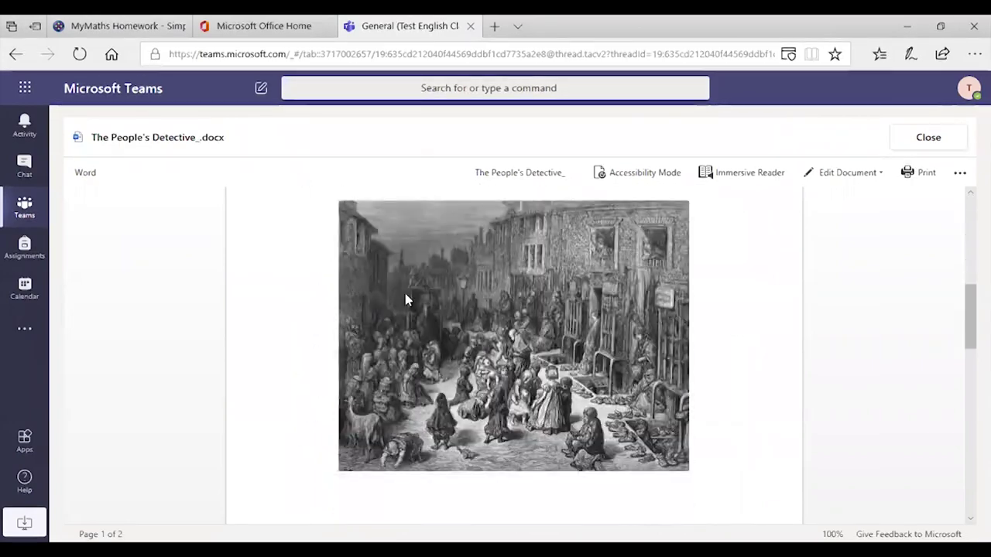
{"action": "scroll", "coordinate": [406, 301], "scroll_direction": "up", "scroll_amount": 10}
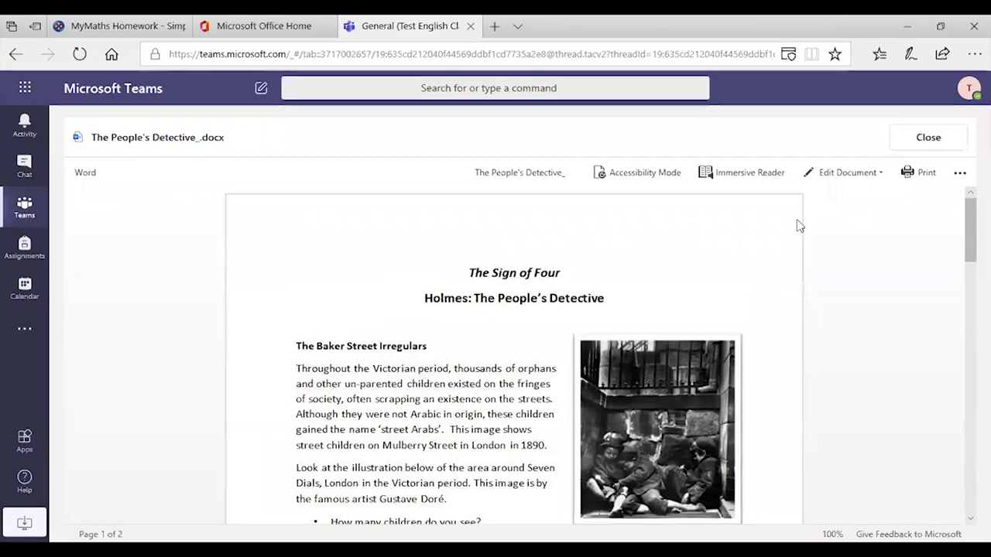
Step: Edit the document in the browser and answer 'How many children do you see?' with 3
{"action": "left_click", "coordinate": [850, 175]}
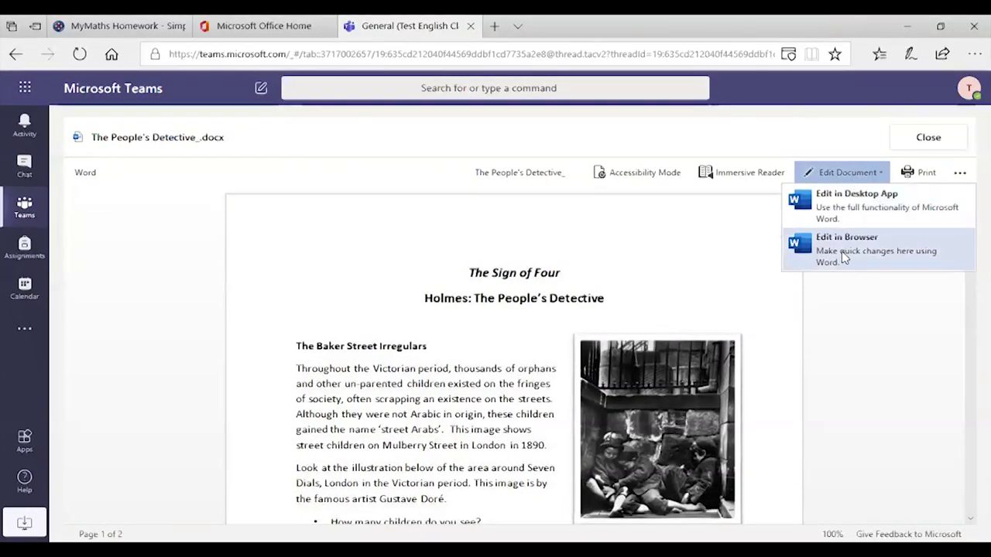
{"action": "left_click", "coordinate": [844, 258]}
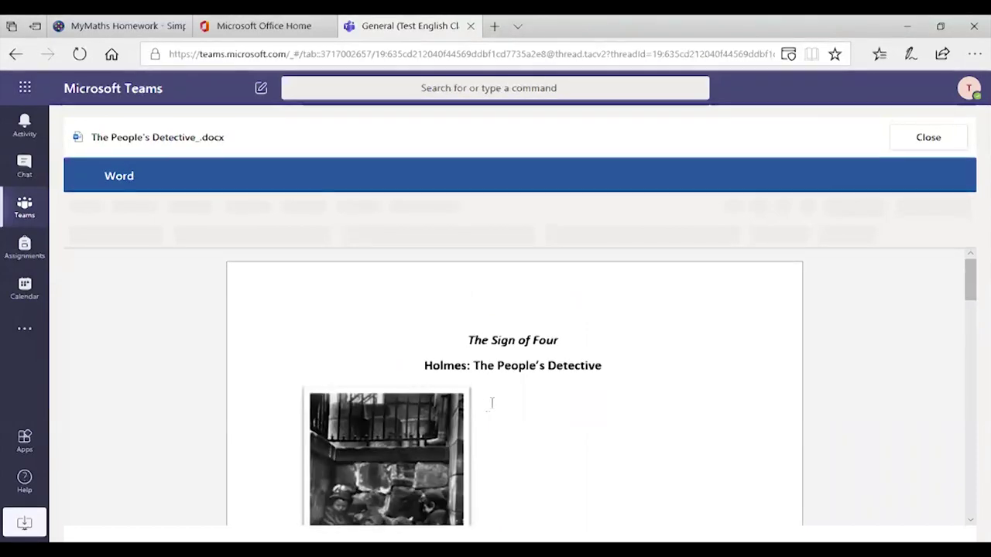
{"action": "scroll", "coordinate": [492, 403], "scroll_direction": "down", "scroll_amount": 5}
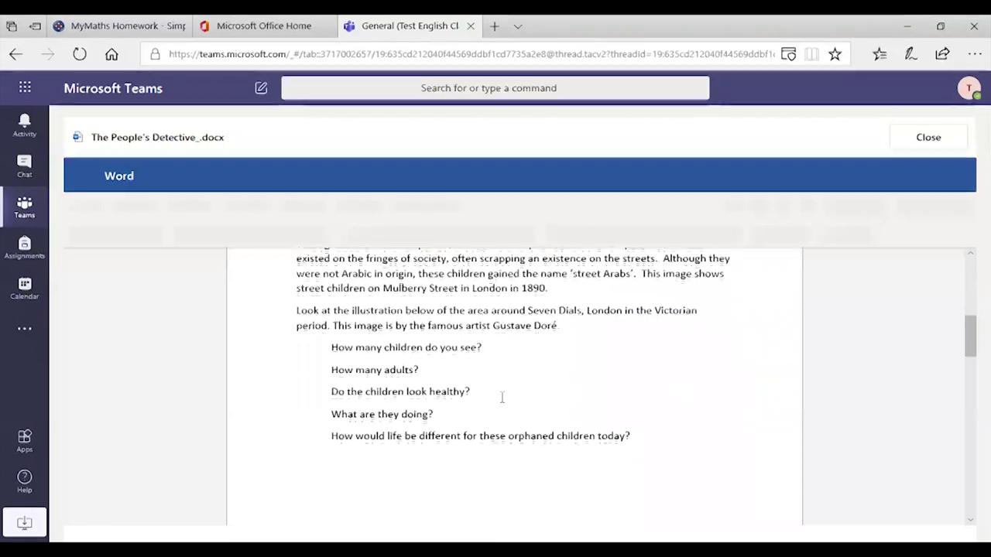
{"action": "scroll", "coordinate": [502, 397], "scroll_direction": "down", "scroll_amount": 5}
{"action": "scroll", "coordinate": [500, 404], "scroll_direction": "up", "scroll_amount": 3}
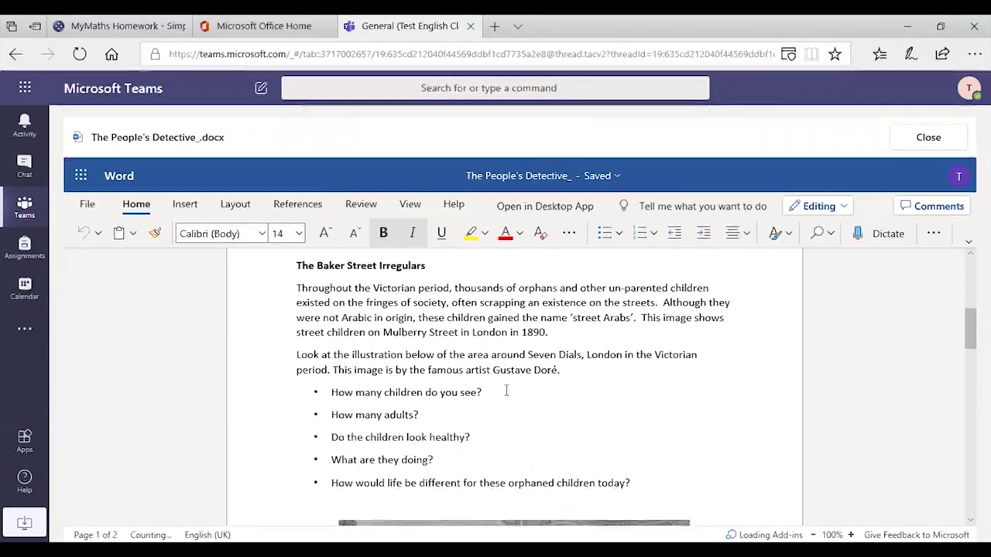
{"action": "scroll", "coordinate": [506, 391], "scroll_direction": "down", "scroll_amount": 1}
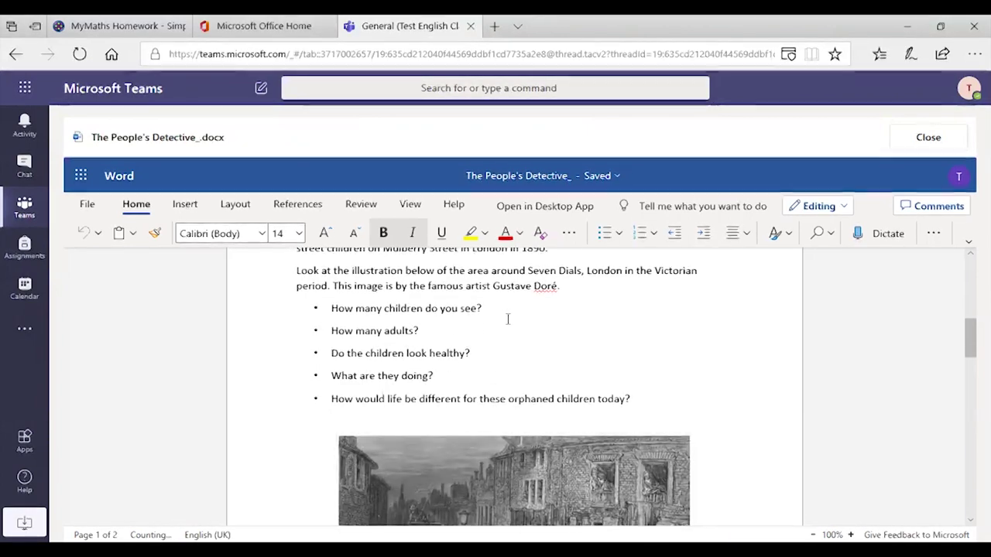
{"action": "scroll", "coordinate": [505, 310], "scroll_direction": "up", "scroll_amount": 3}
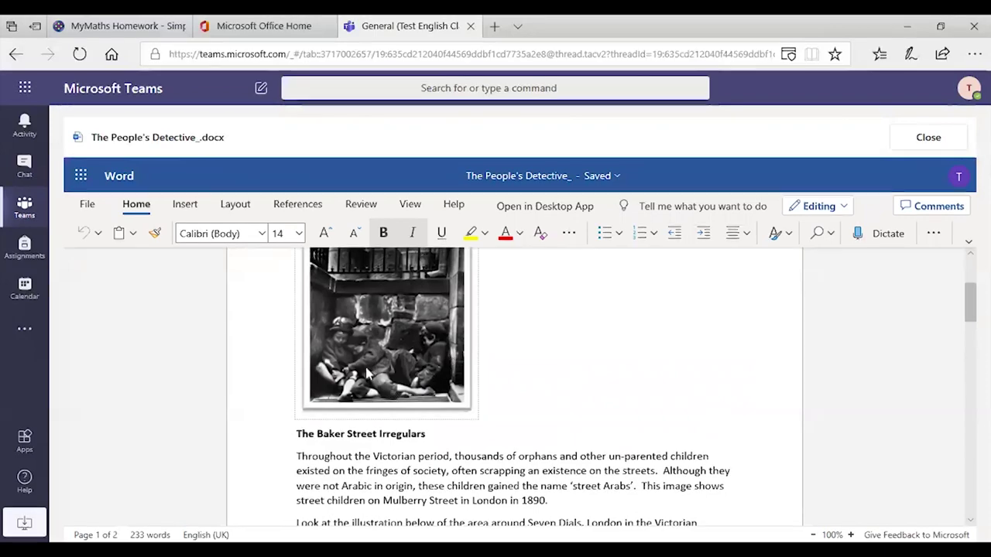
{"action": "scroll", "coordinate": [480, 388], "scroll_direction": "down", "scroll_amount": 1}
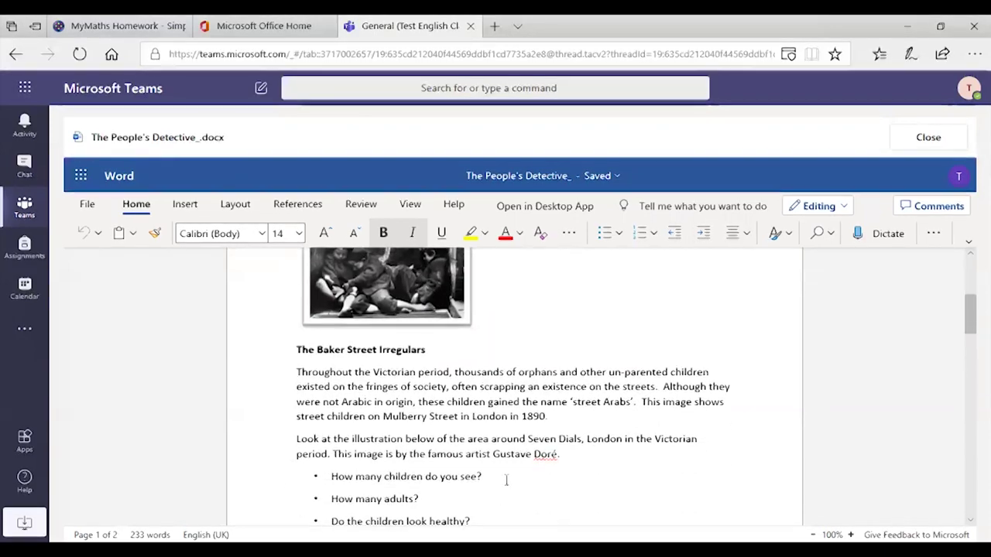
{"action": "left_click", "coordinate": [506, 477]}
{"action": "type", "text": "3"}
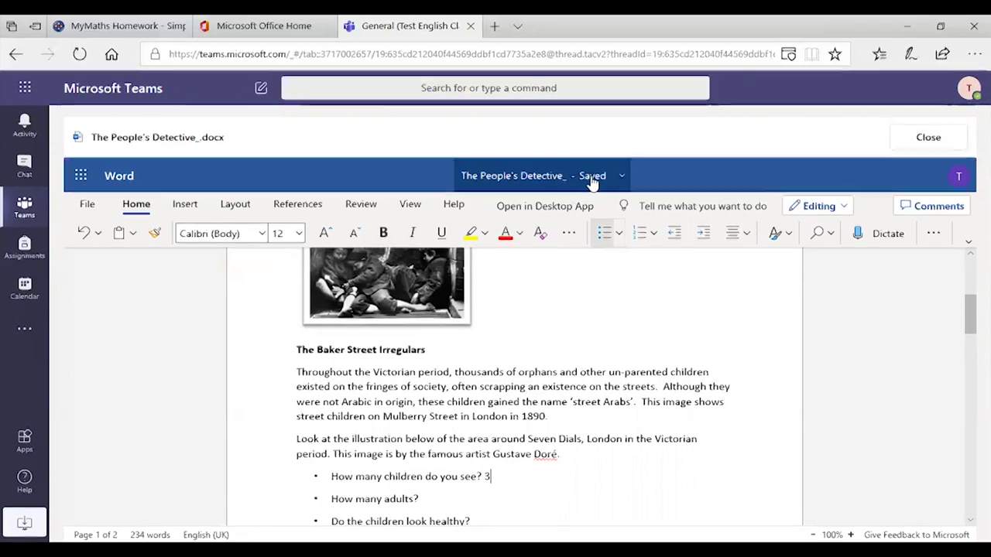
Step: Close the answered document and hand in The People's Detective with it attached
{"action": "left_click", "coordinate": [934, 138]}
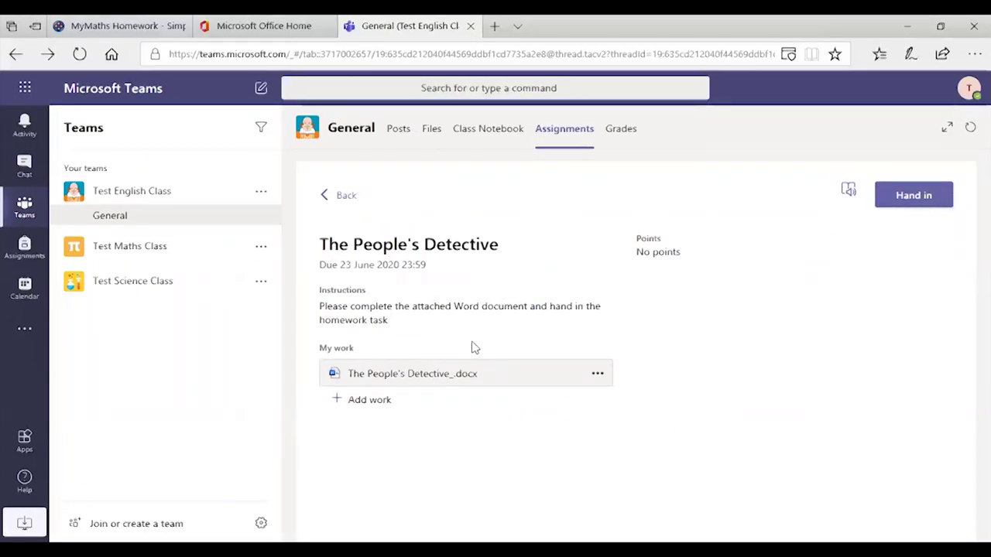
{"action": "left_click", "coordinate": [916, 198]}
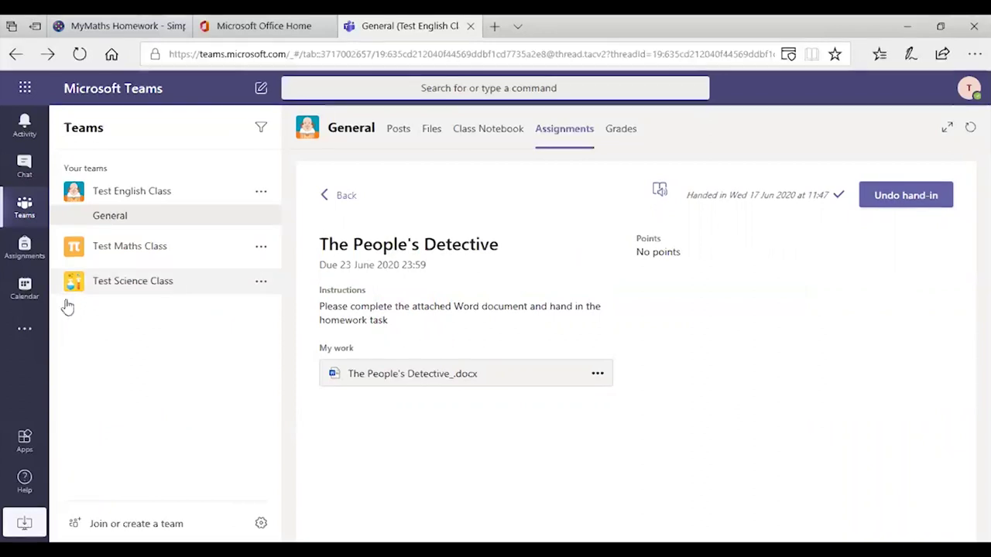
Step: View Test English Class assignments, check the Completed list, then bring up the class chooser
{"action": "left_click", "coordinate": [24, 247]}
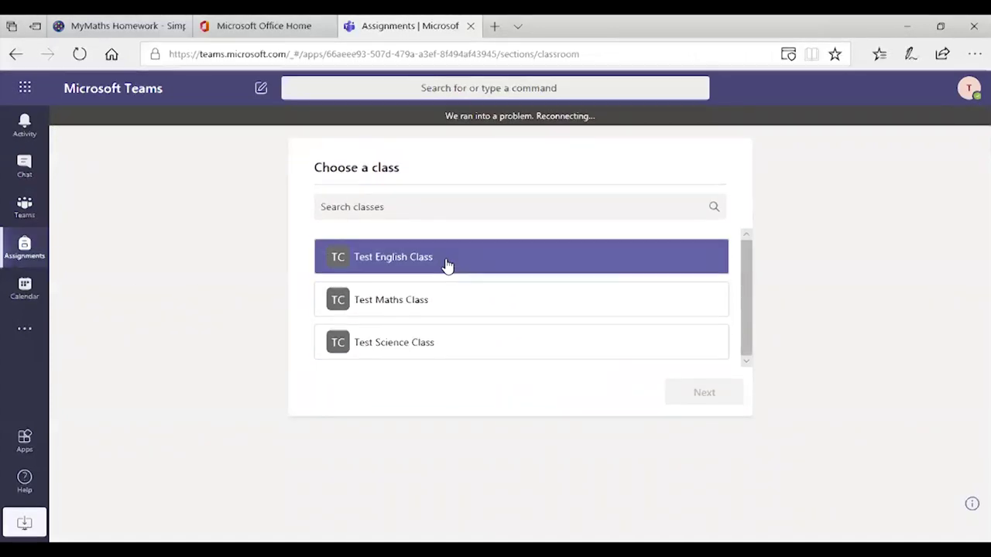
{"action": "left_click", "coordinate": [446, 264]}
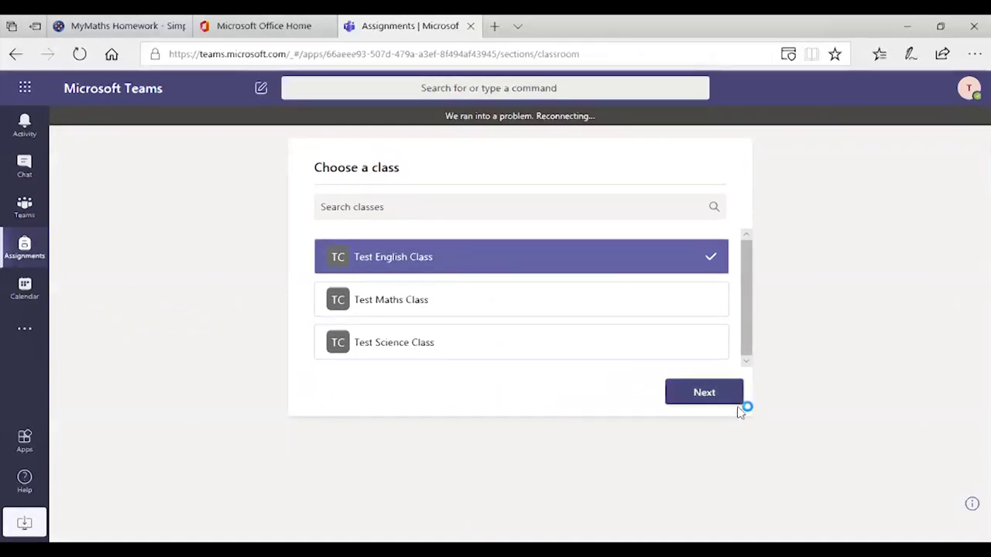
{"action": "left_click", "coordinate": [695, 391]}
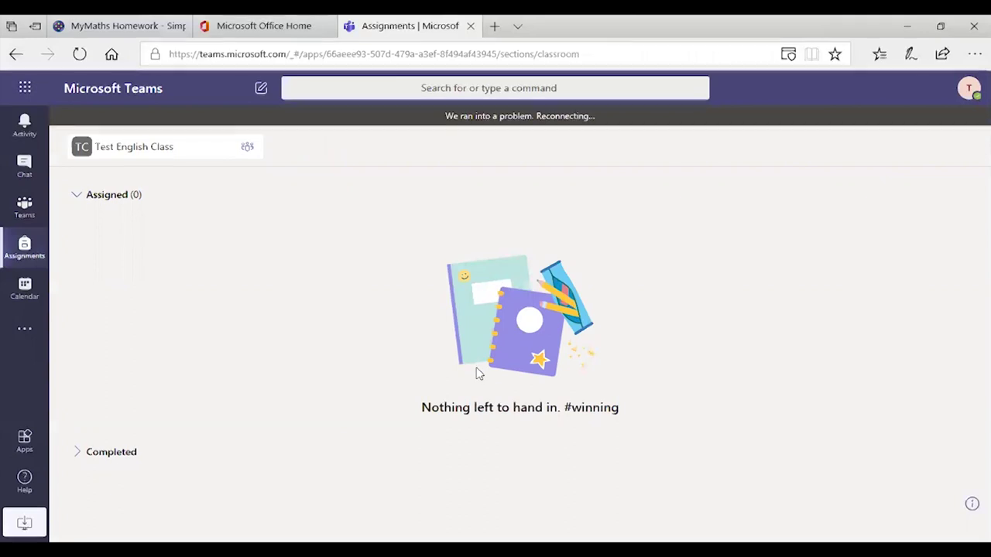
{"action": "left_click", "coordinate": [109, 453]}
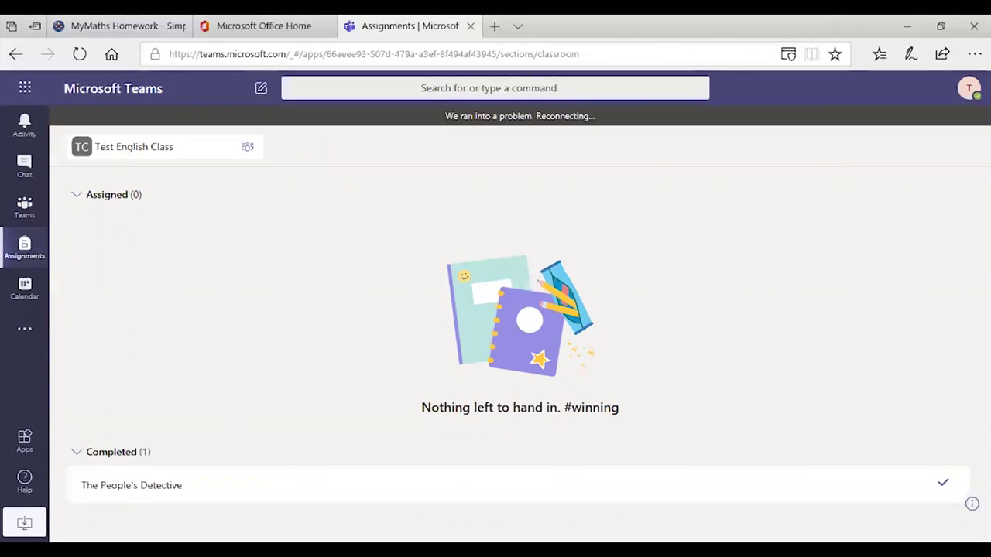
{"action": "left_click", "coordinate": [78, 457]}
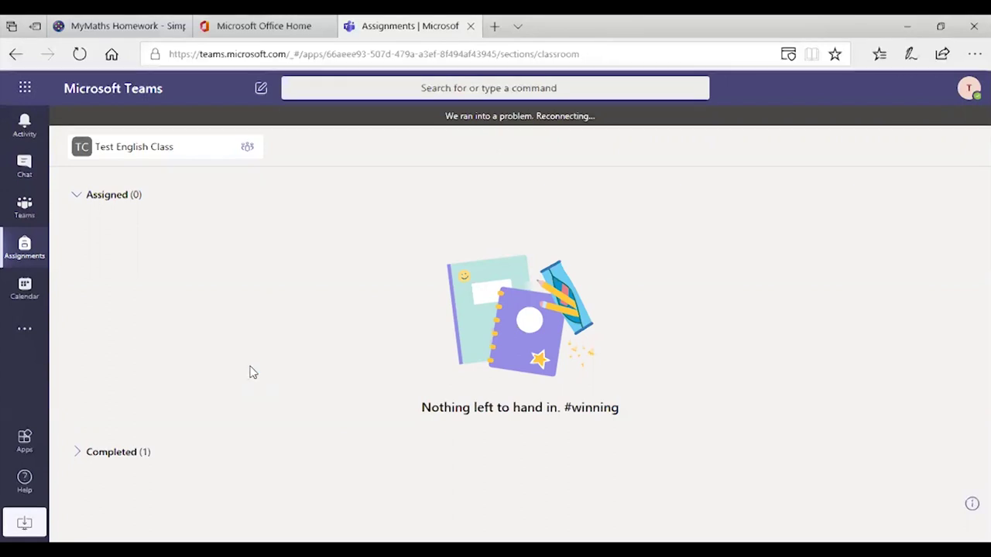
{"action": "left_click", "coordinate": [156, 158]}
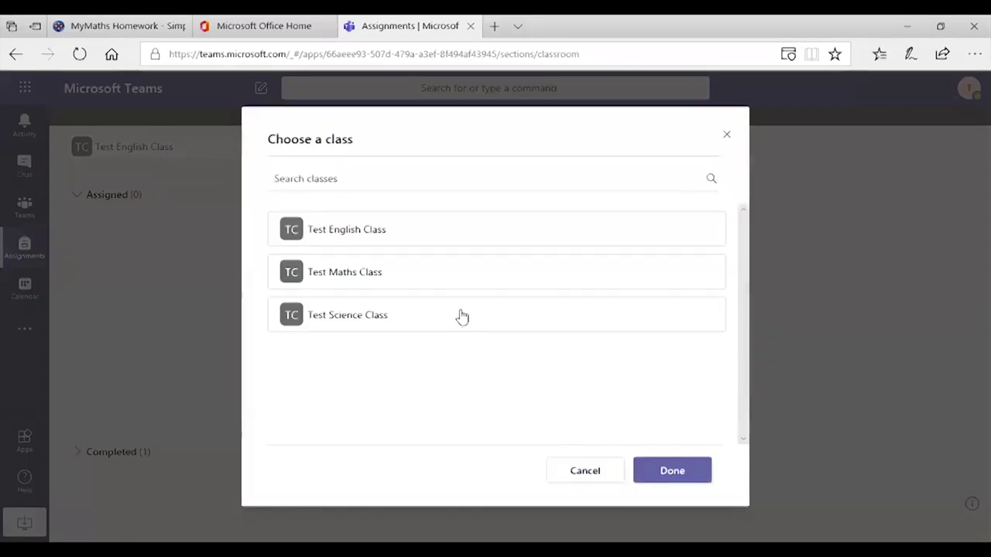
{"action": "left_click", "coordinate": [372, 288]}
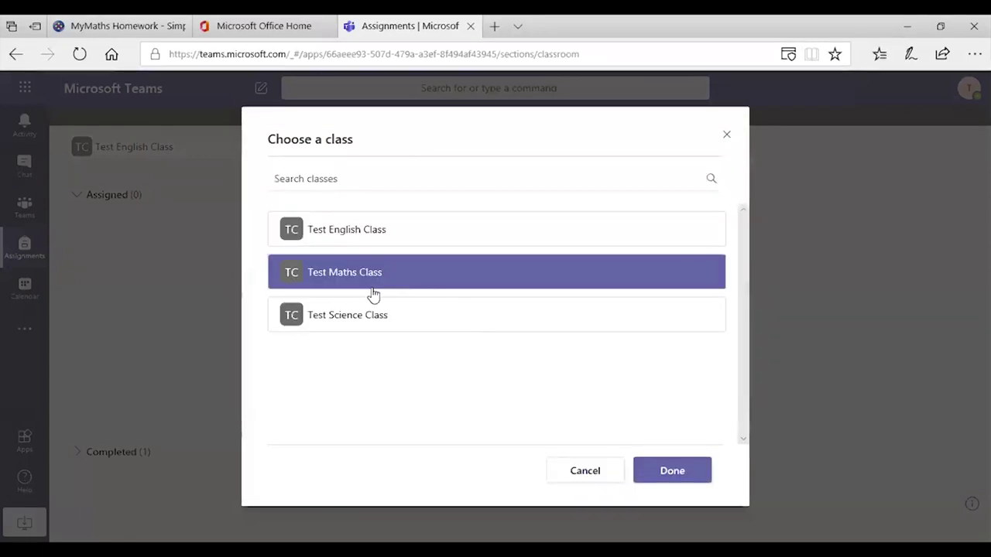
{"action": "left_click", "coordinate": [636, 479]}
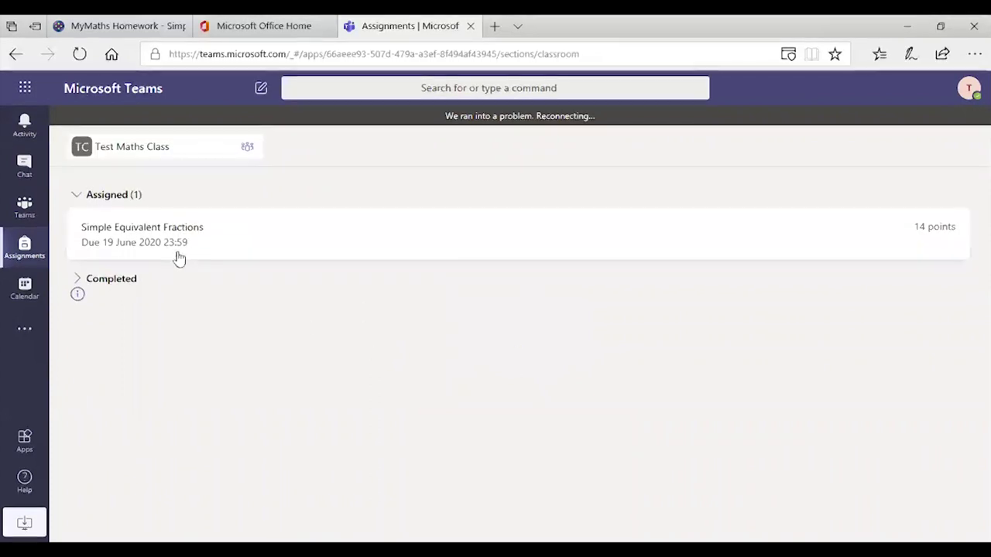
{"action": "left_click", "coordinate": [183, 232]}
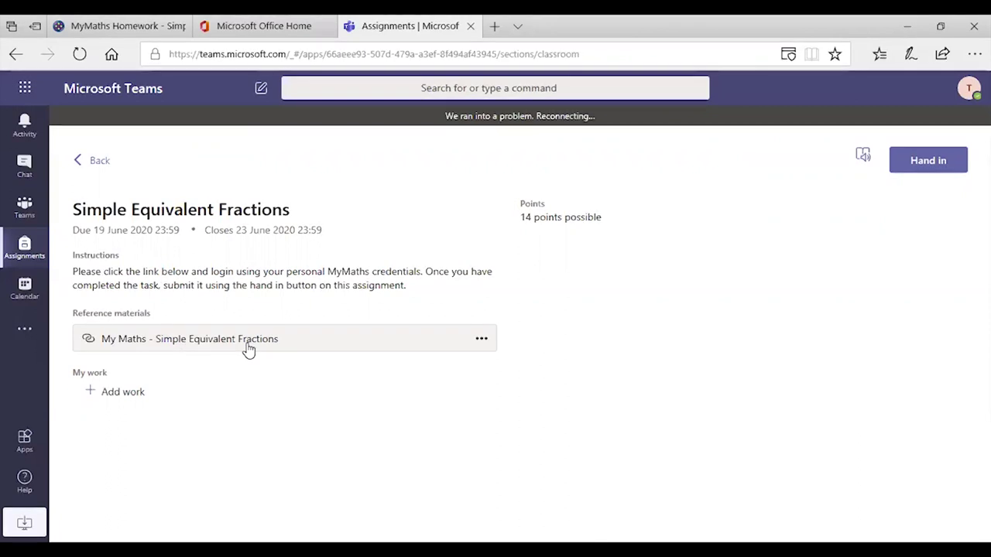
{"action": "mouse_move", "coordinate": [140, 27]}
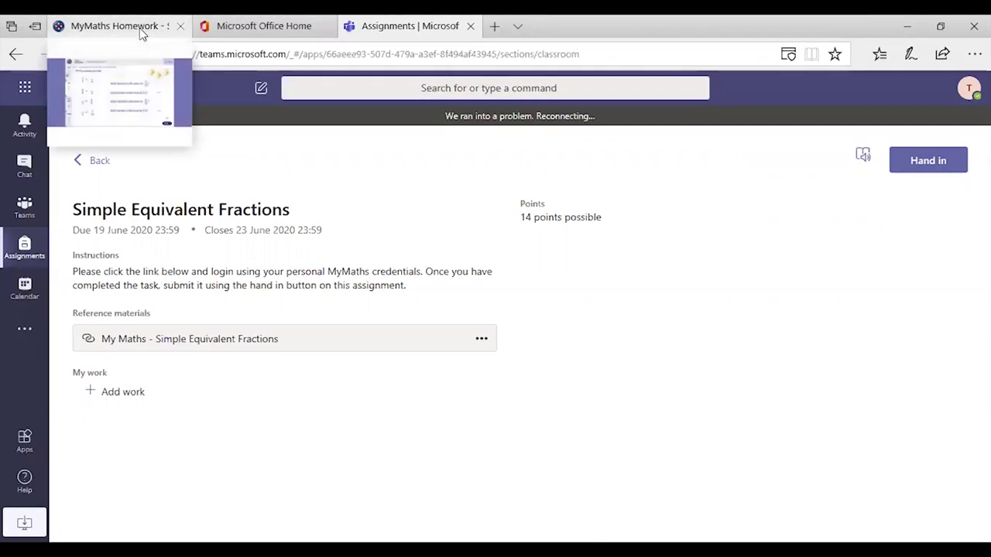
{"action": "left_click", "coordinate": [140, 28]}
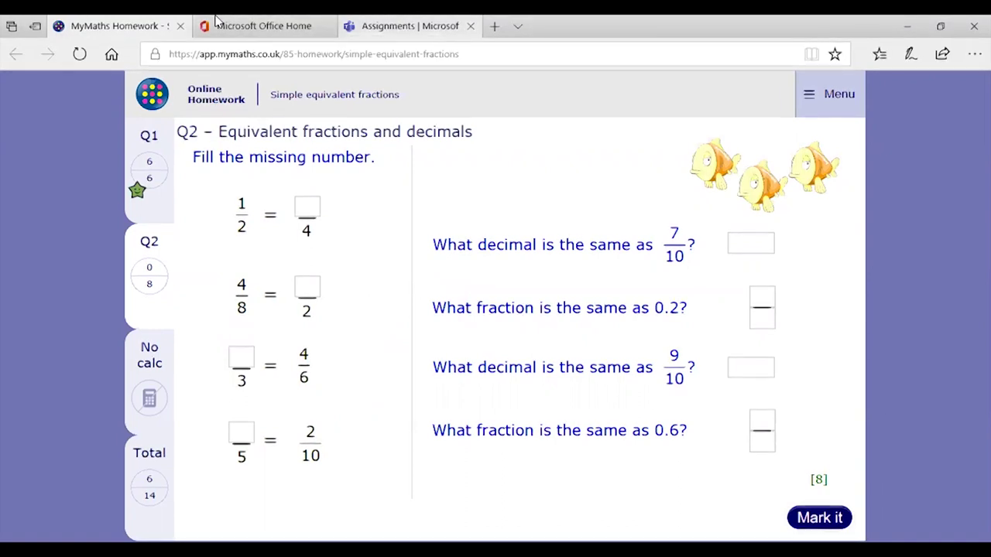
Step: Return to the Teams tab showing the Simple Equivalent Fractions assignment
{"action": "left_click", "coordinate": [403, 26]}
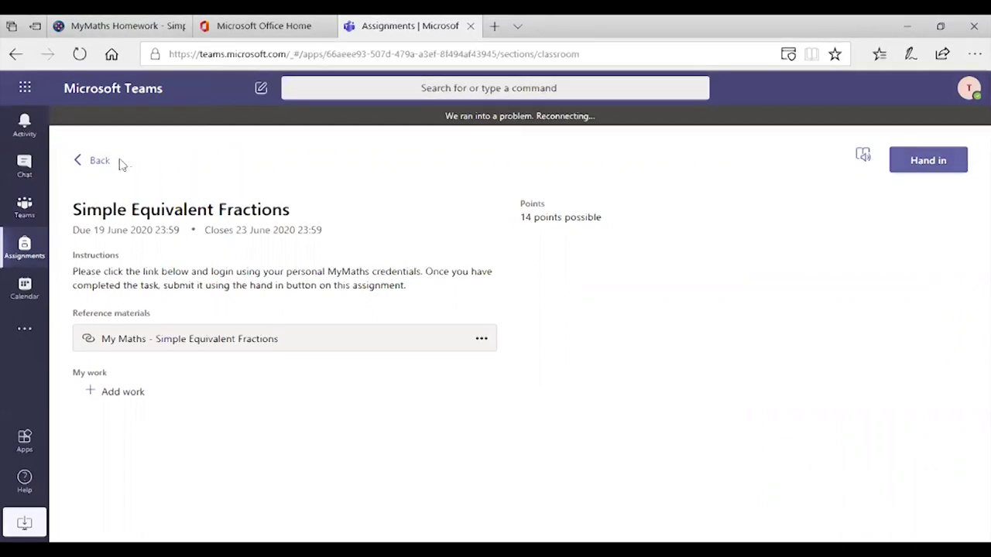
Step: Switch to Test Science Class assignments and open the Circuit Symbols quiz
{"action": "left_click", "coordinate": [93, 162]}
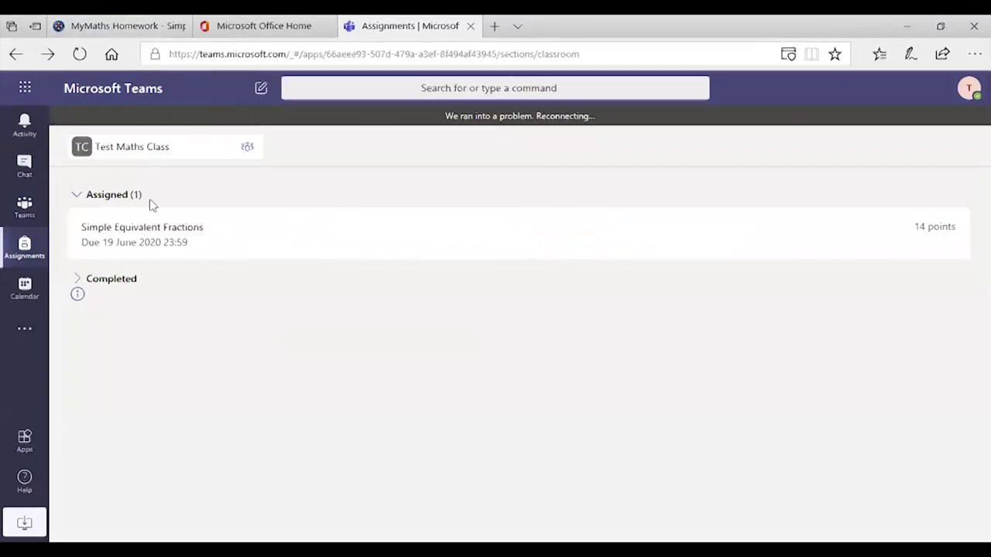
{"action": "left_click", "coordinate": [181, 243]}
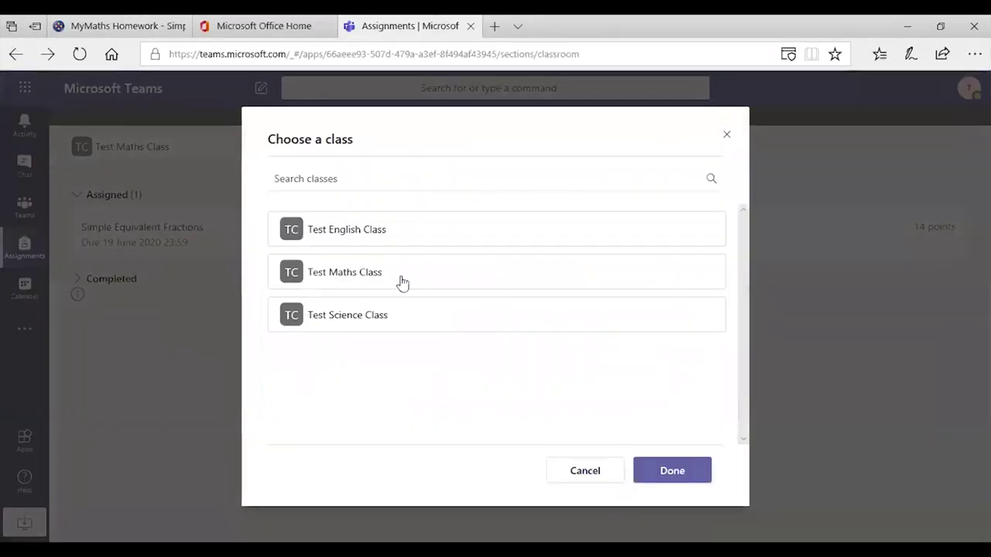
{"action": "left_click", "coordinate": [341, 324]}
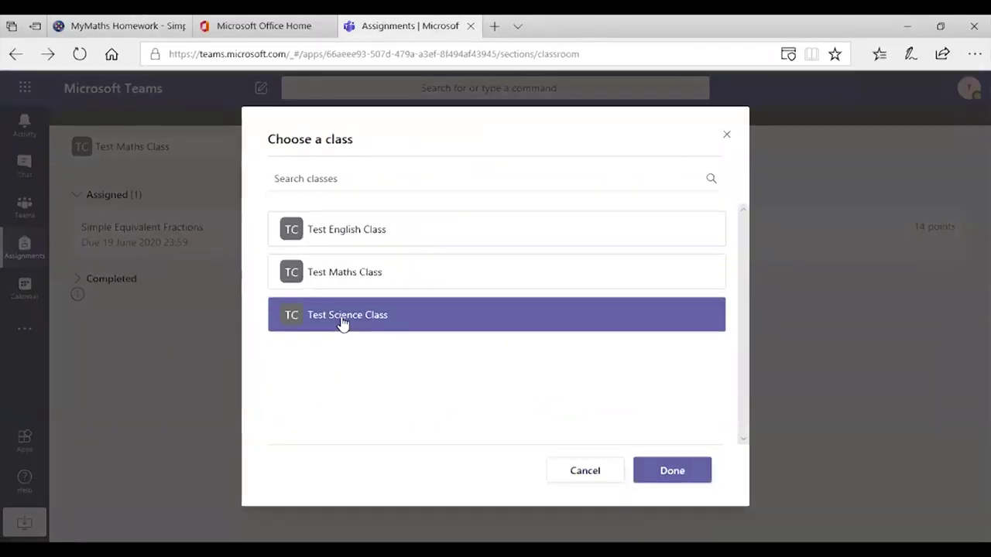
{"action": "left_click", "coordinate": [670, 471]}
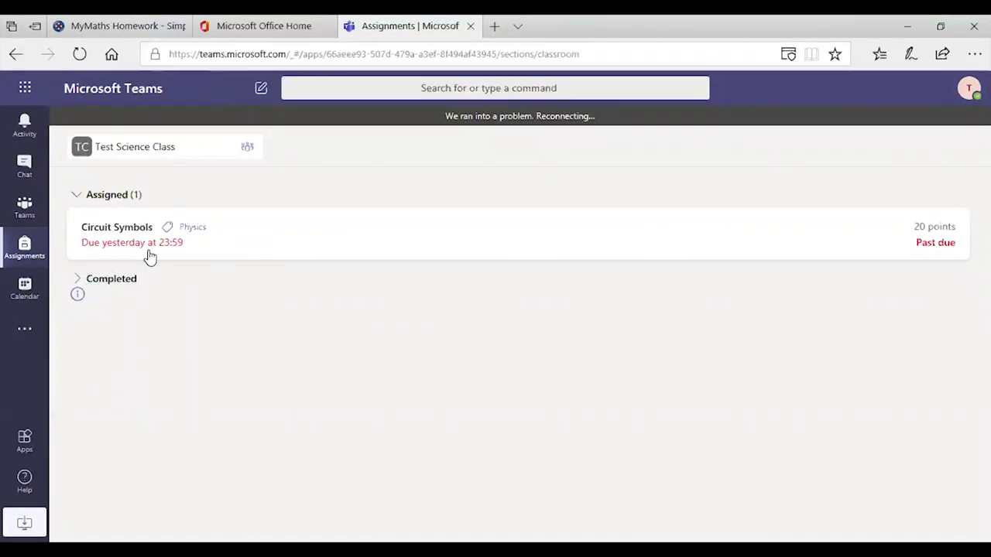
{"action": "left_click", "coordinate": [329, 246]}
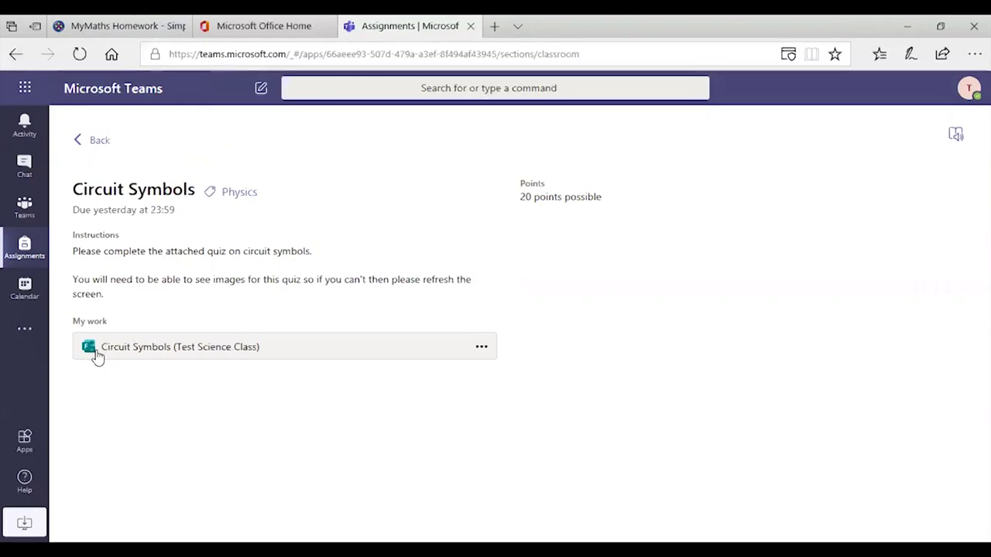
{"action": "left_click", "coordinate": [154, 354]}
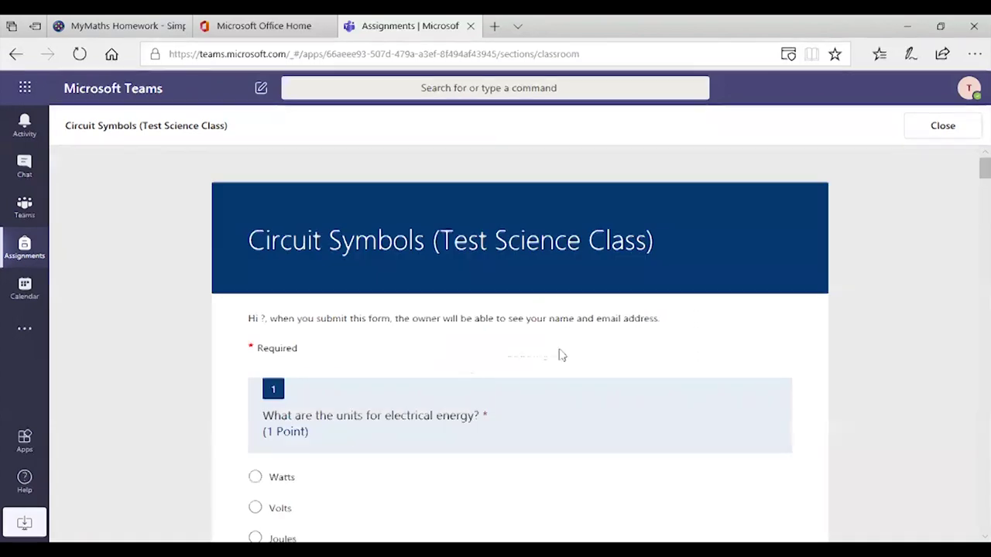
{"action": "scroll", "coordinate": [389, 403], "scroll_direction": "down", "scroll_amount": 2}
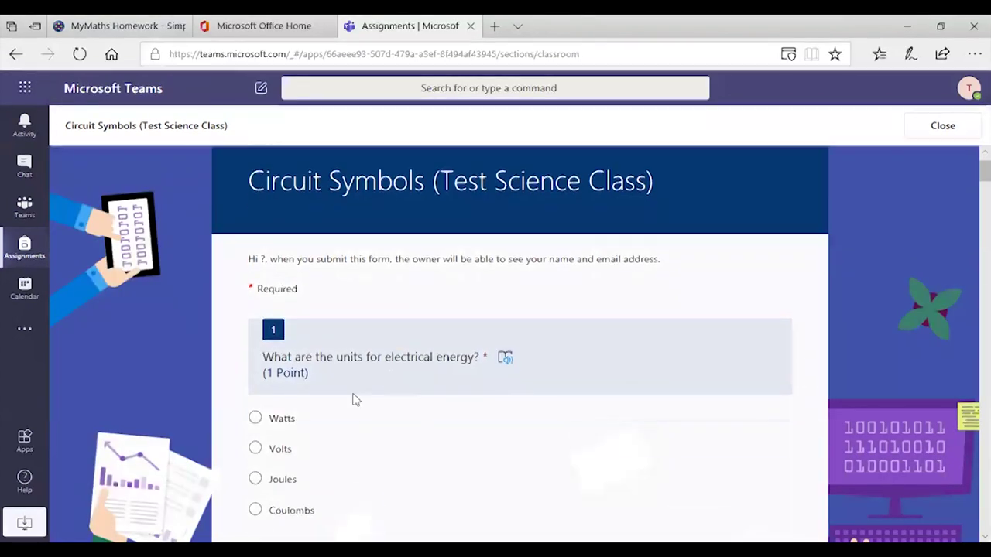
{"action": "scroll", "coordinate": [314, 440], "scroll_direction": "down", "scroll_amount": 8}
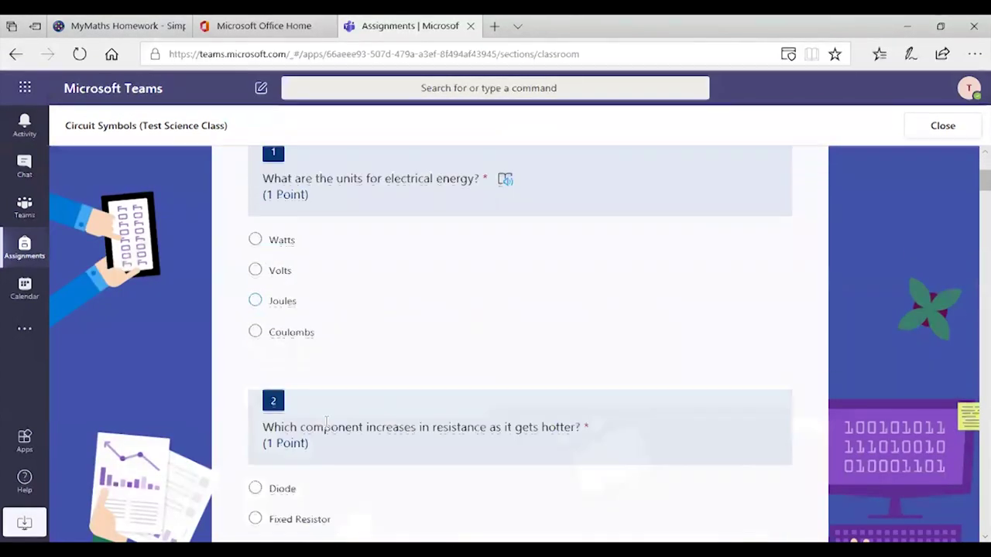
{"action": "scroll", "coordinate": [337, 397], "scroll_direction": "down", "scroll_amount": 7}
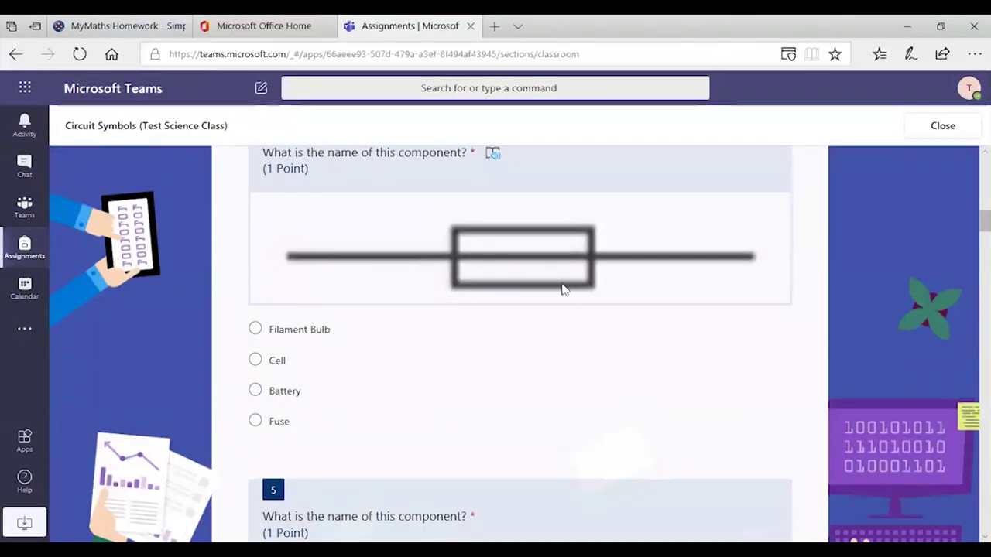
{"action": "scroll", "coordinate": [435, 387], "scroll_direction": "down", "scroll_amount": 20}
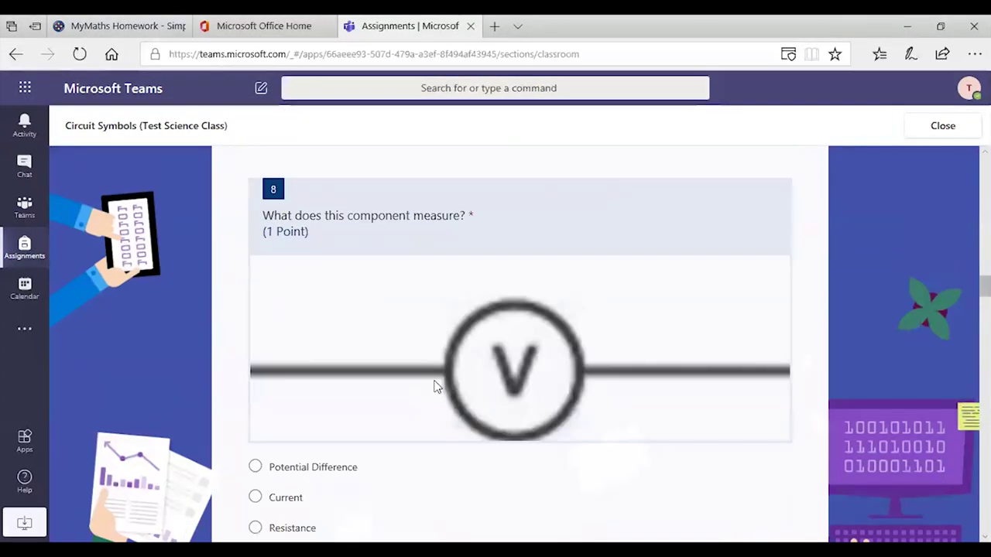
{"action": "scroll", "coordinate": [436, 387], "scroll_direction": "down", "scroll_amount": 20}
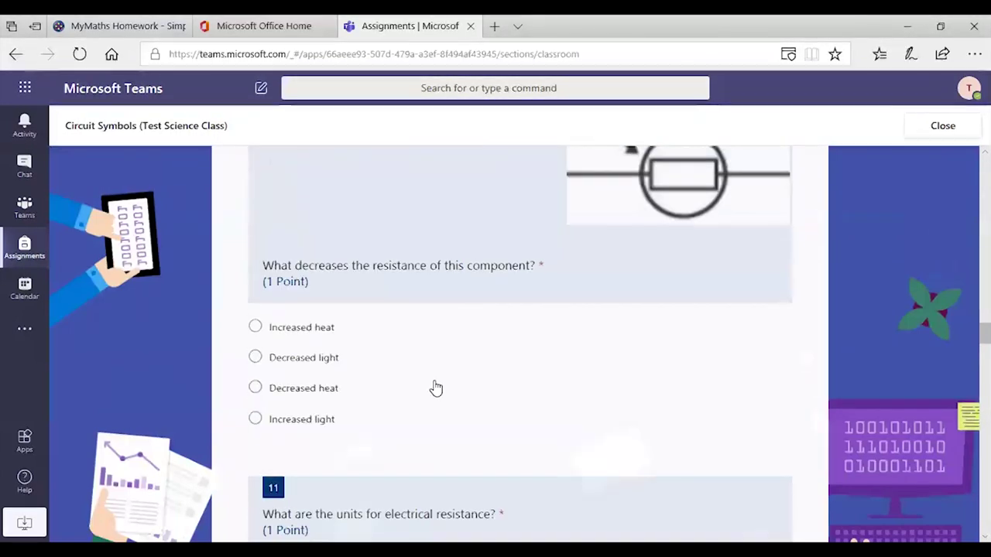
{"action": "scroll", "coordinate": [436, 387], "scroll_direction": "down", "scroll_amount": 20}
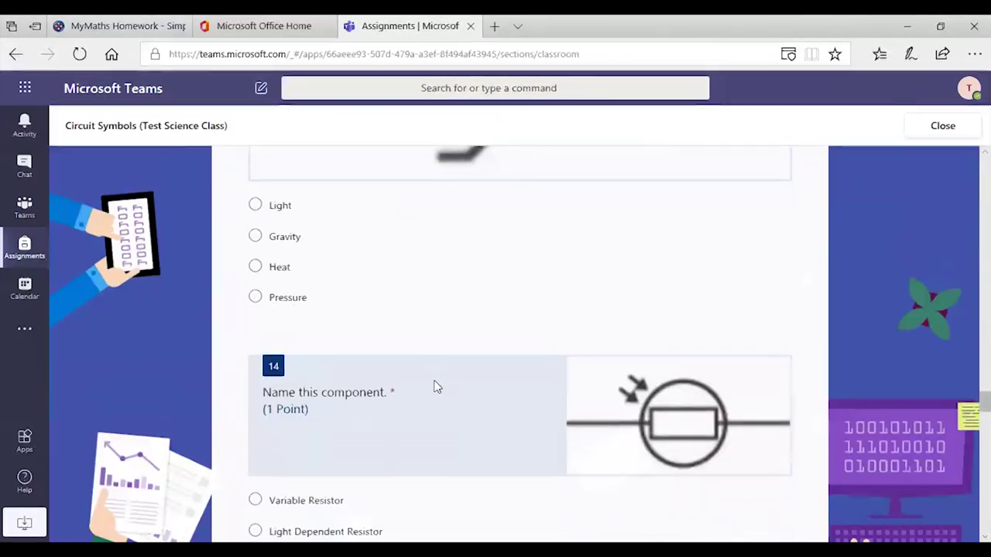
{"action": "scroll", "coordinate": [436, 387], "scroll_direction": "down", "scroll_amount": 20}
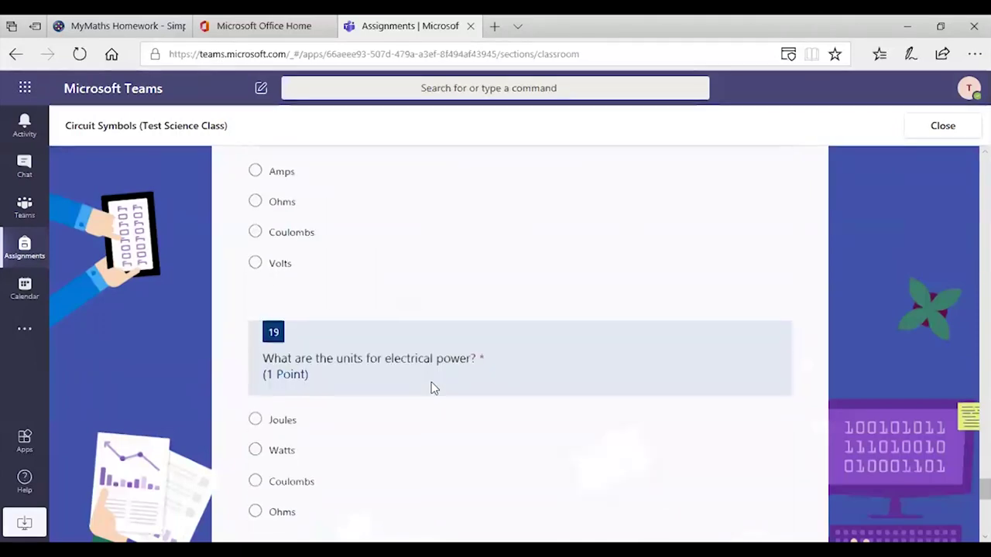
{"action": "scroll", "coordinate": [434, 387], "scroll_direction": "down", "scroll_amount": 5}
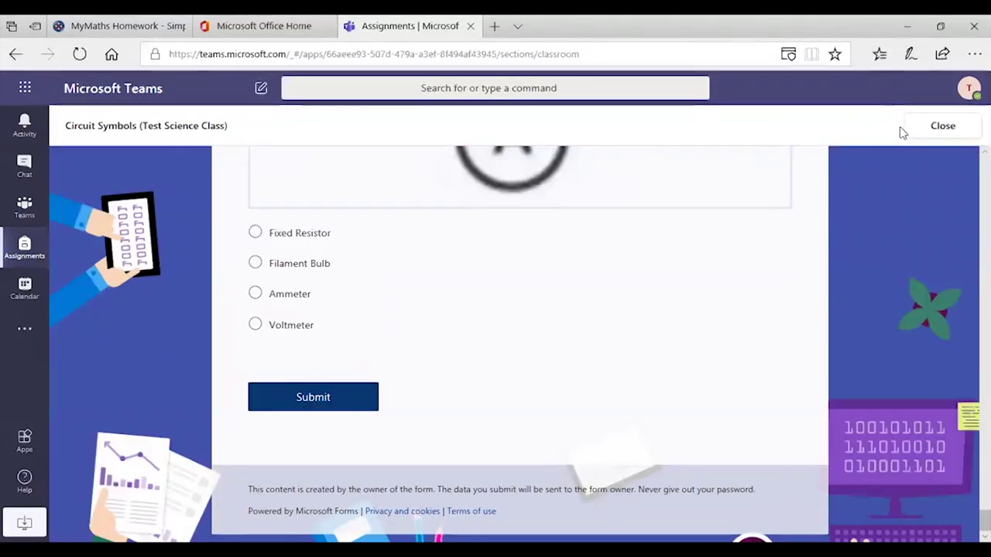
{"action": "left_click", "coordinate": [941, 126]}
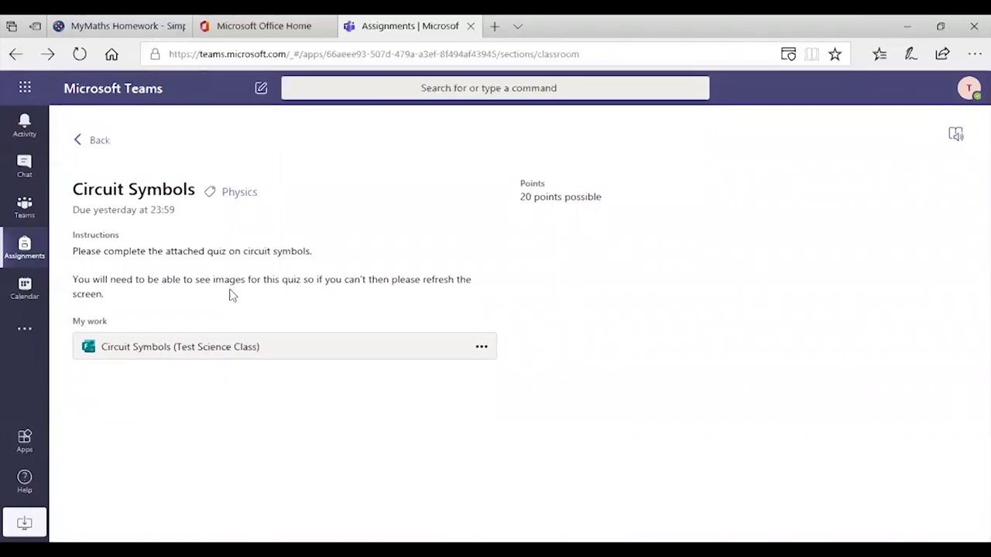
Step: Open the LIVE LESSON - Characteristics of Components meeting from the Test Science Class General channel
{"action": "left_click", "coordinate": [22, 215]}
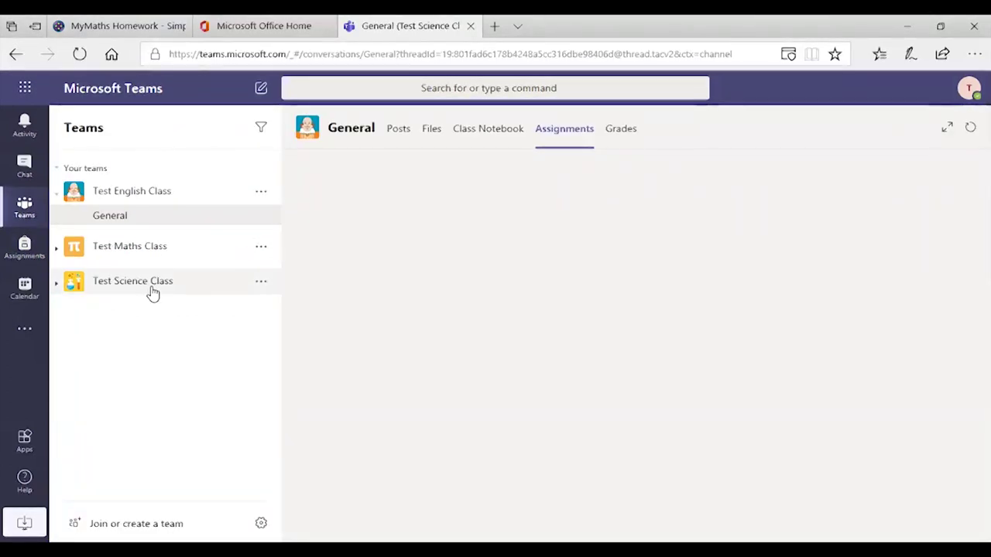
{"action": "left_click", "coordinate": [152, 293]}
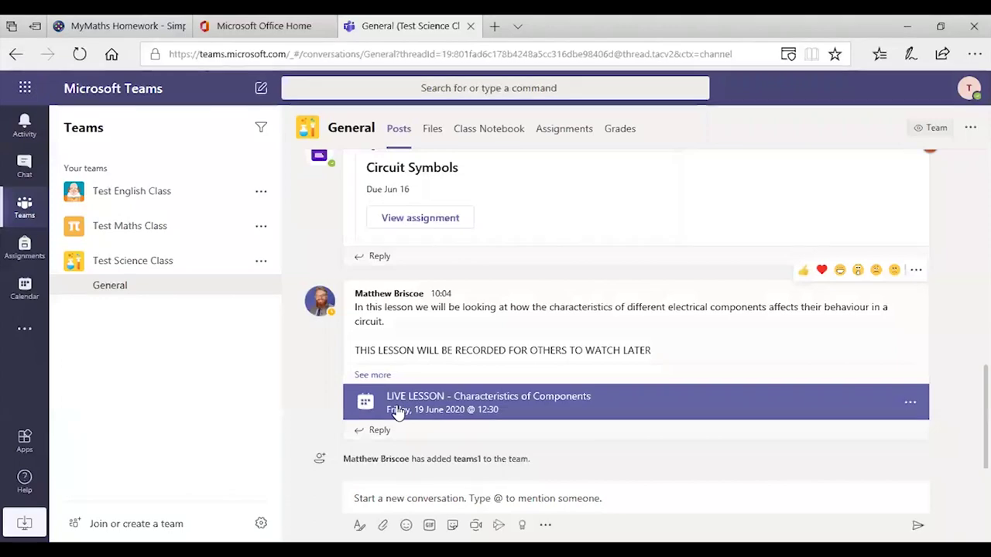
{"action": "left_click", "coordinate": [643, 408]}
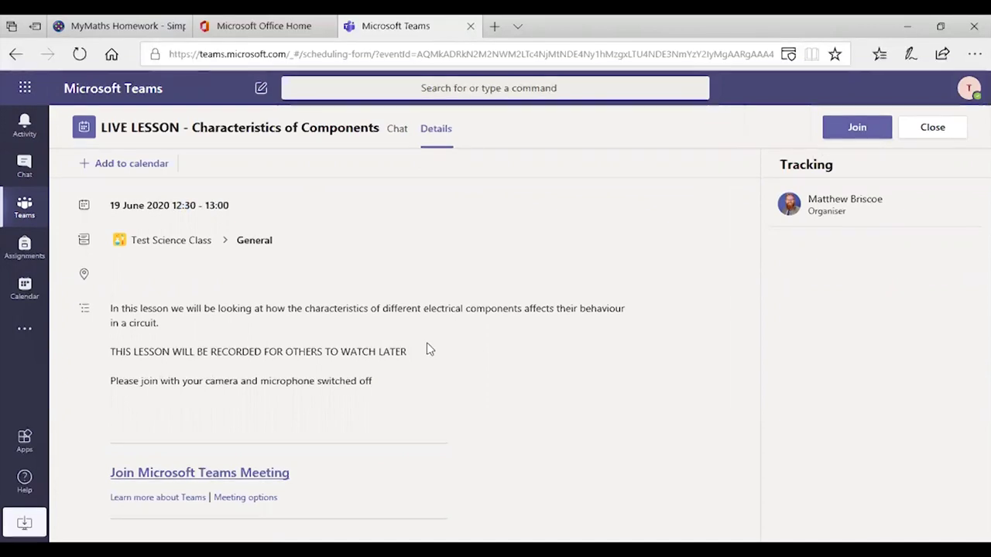
Step: Add the LIVE LESSON - Characteristics of Components meeting to the calendar and view the calendar
{"action": "left_click", "coordinate": [127, 166]}
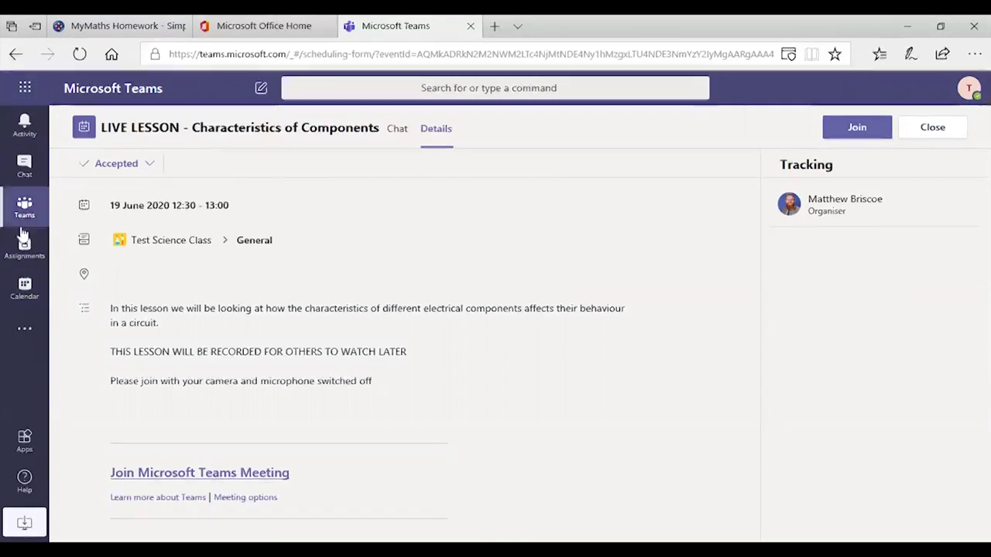
{"action": "left_click", "coordinate": [27, 290]}
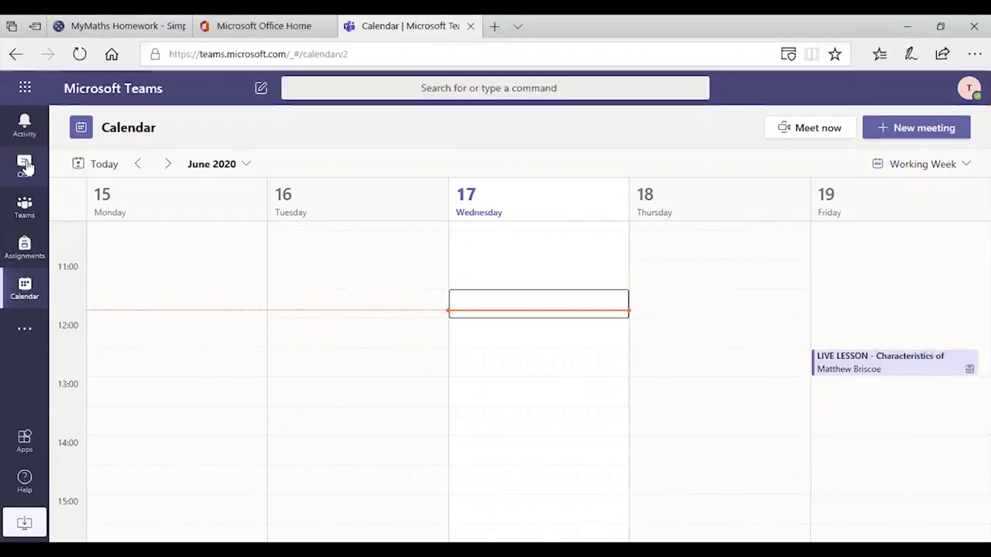
Step: Go to Assignments to show the class chooser with the English, Maths and Science classes
{"action": "left_click", "coordinate": [26, 256]}
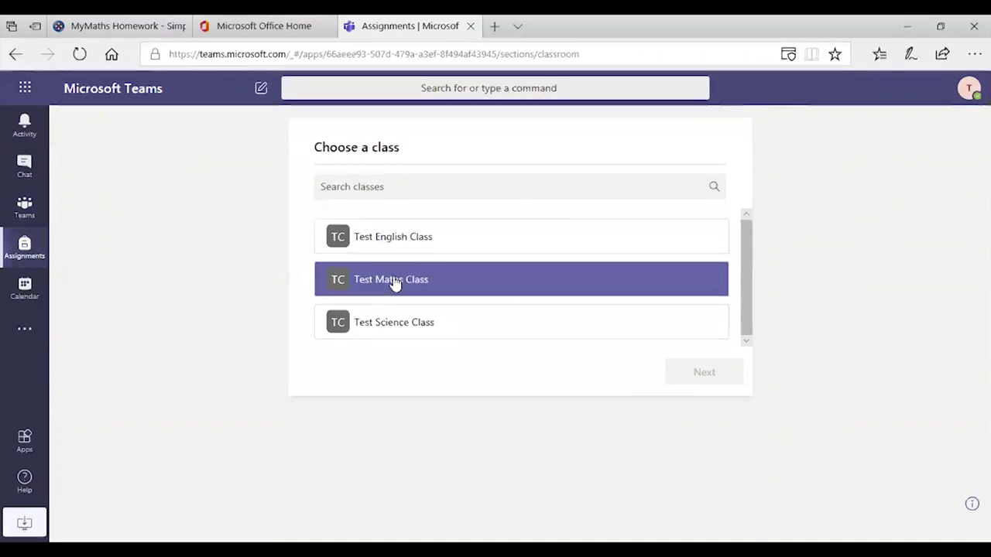
Step: Open Test Maths Class's Simple Equivalent Fractions assignment, then dismiss Add work without attaching anything
{"action": "left_click", "coordinate": [395, 285]}
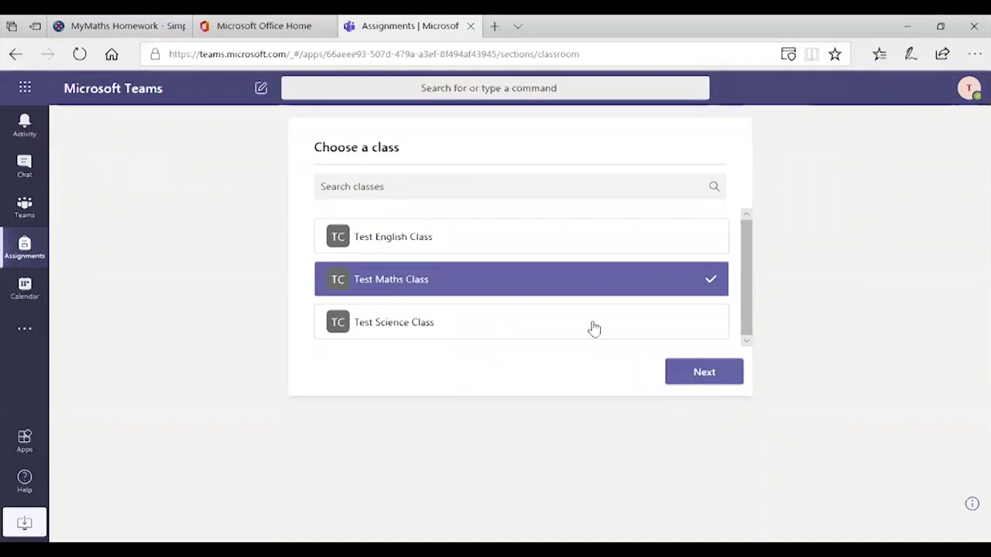
{"action": "left_click", "coordinate": [696, 383]}
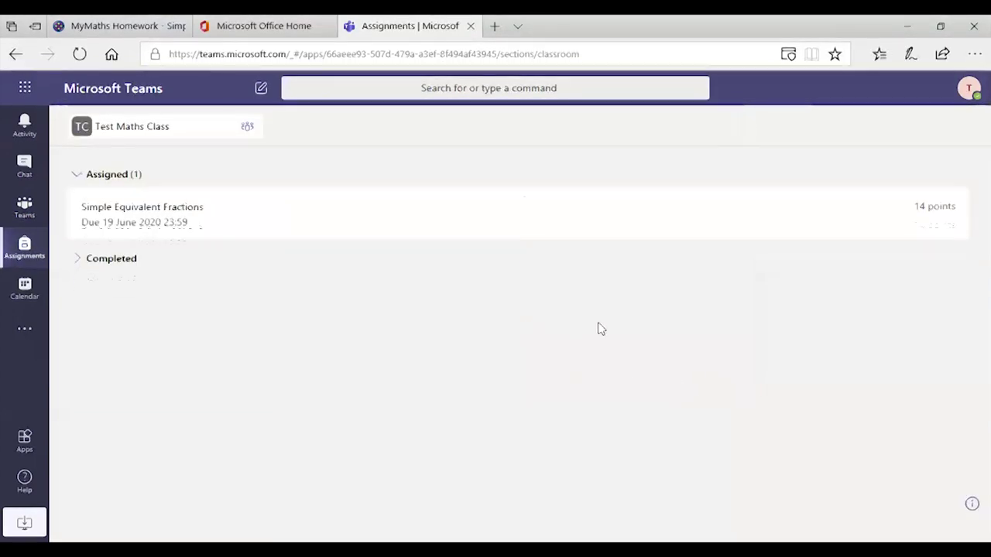
{"action": "left_click", "coordinate": [129, 223]}
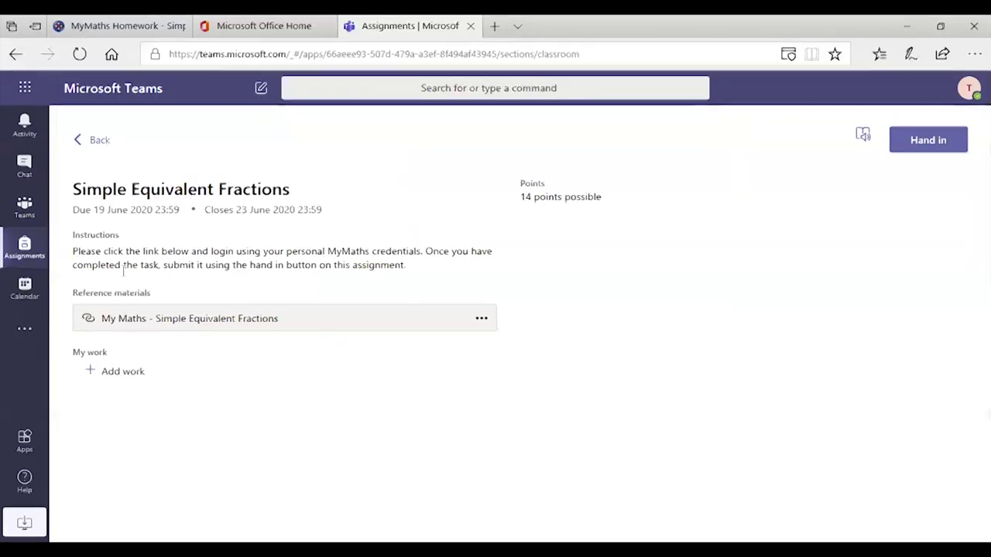
{"action": "left_click", "coordinate": [118, 373]}
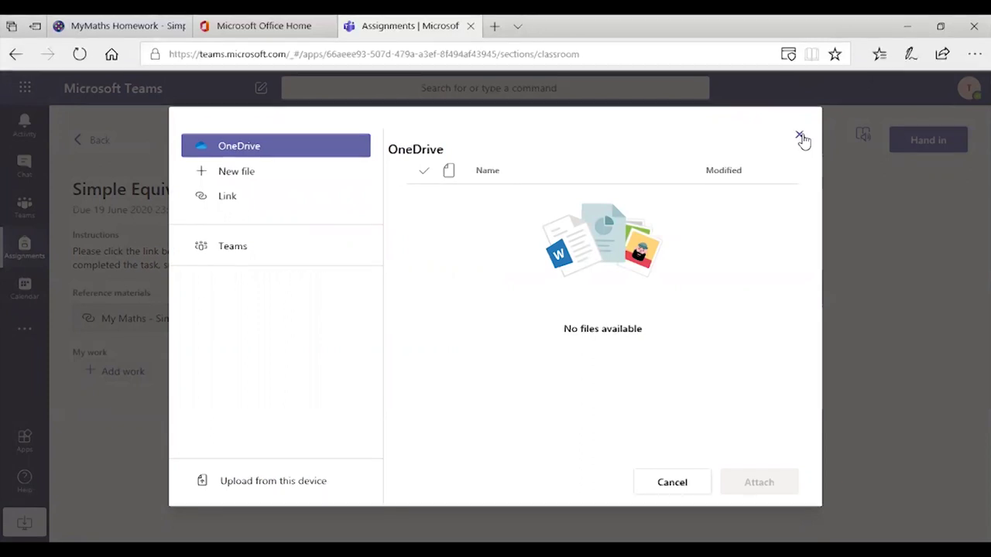
{"action": "left_click", "coordinate": [801, 137]}
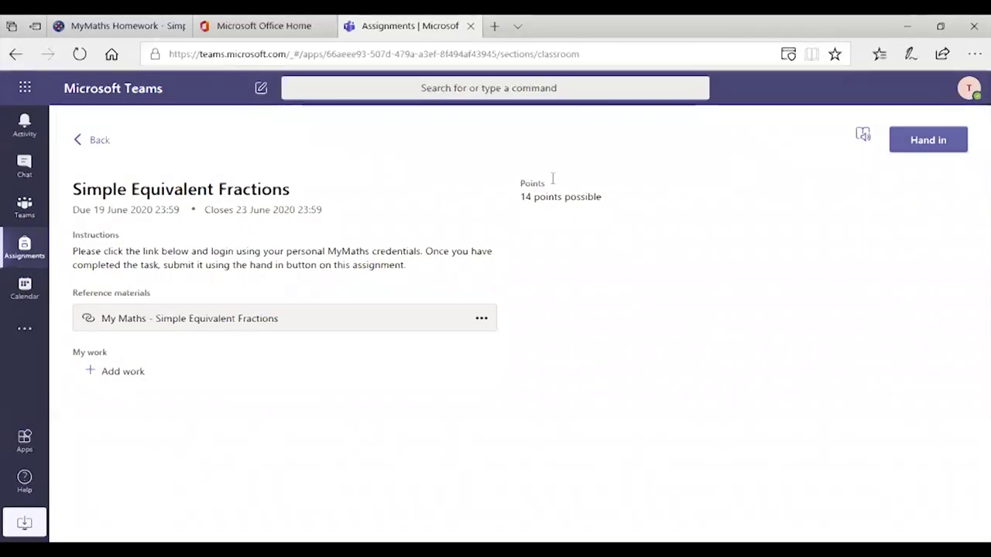